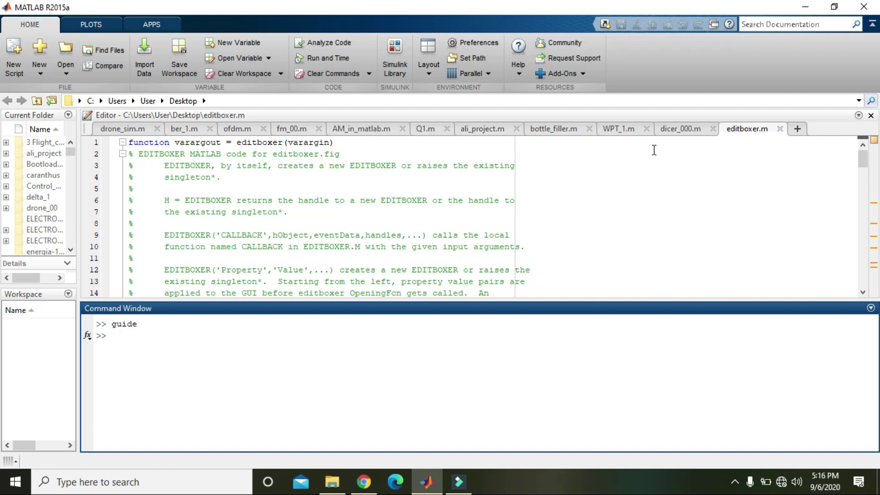
# Run the guide command in the Command Window to open the GUIDE Quick Start dialog
pyautogui.write('guide')
pyautogui.press('Return')
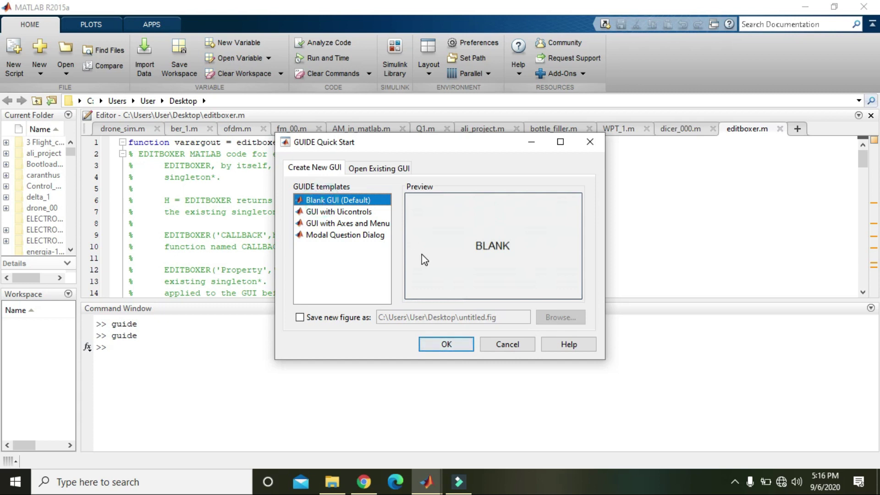
# Create a blank GUI, maximize the layout editor, enlarge the figure and draw a push button
pyautogui.click(447, 345)
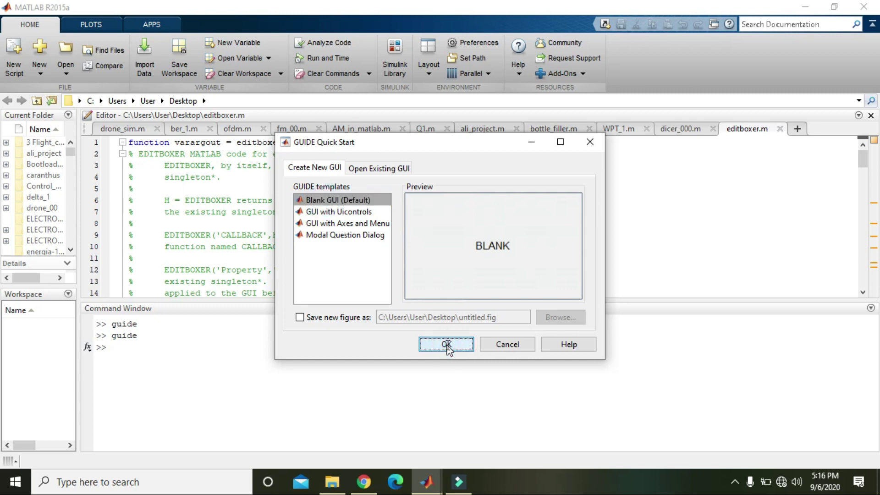
pyautogui.doubleClick(406, 63)
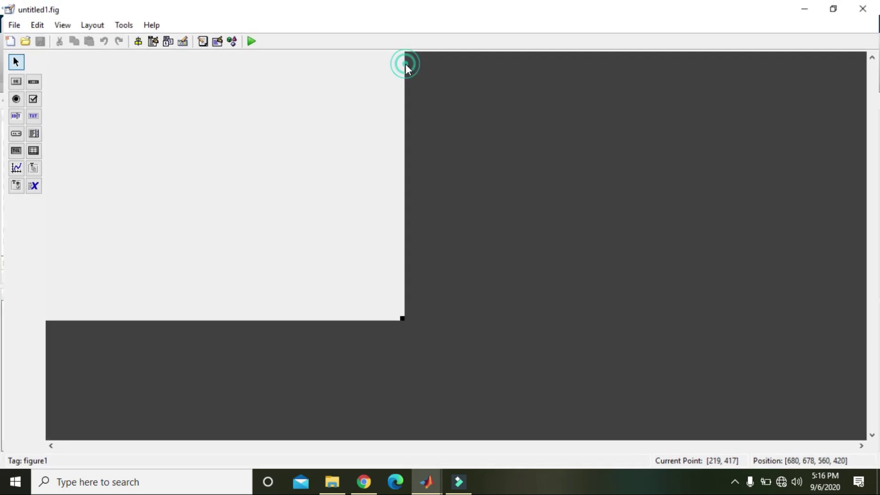
pyautogui.moveTo(401, 317); pyautogui.dragTo(866, 437)
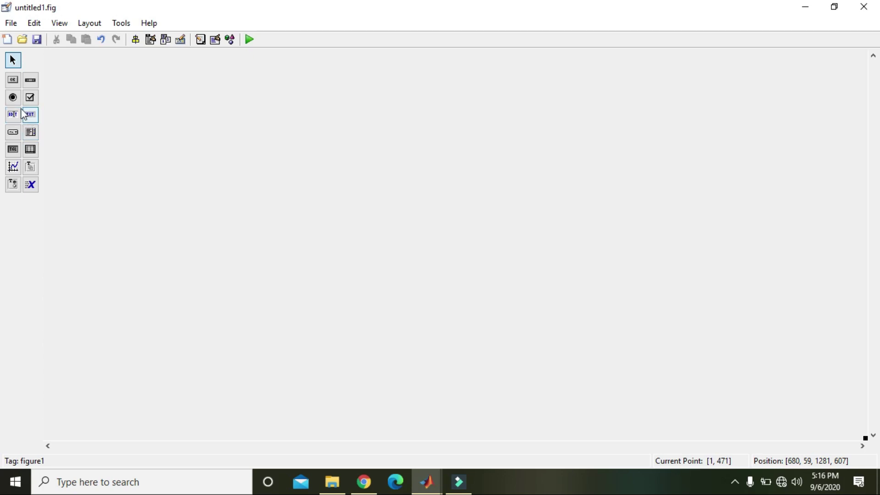
pyautogui.click(13, 80)
pyautogui.moveTo(137, 195); pyautogui.dragTo(301, 268)
# Give the push button a black background and cyan text colour
pyautogui.doubleClick(223, 229)
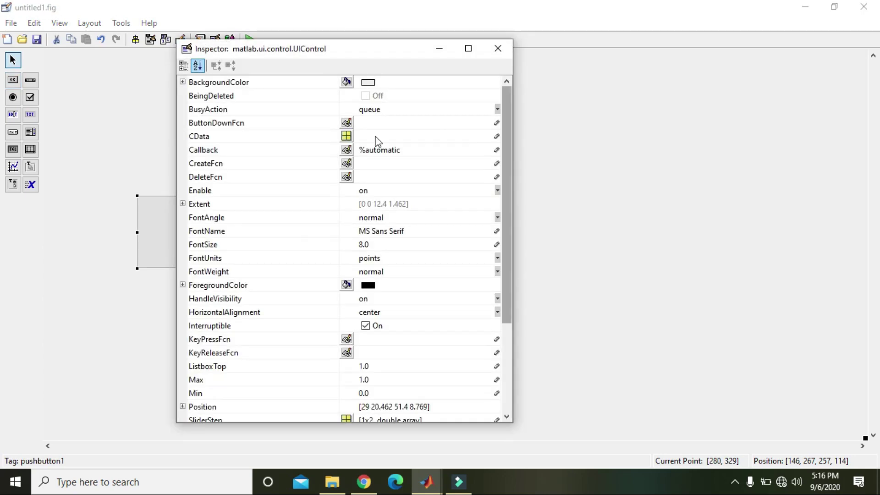
pyautogui.click(347, 83)
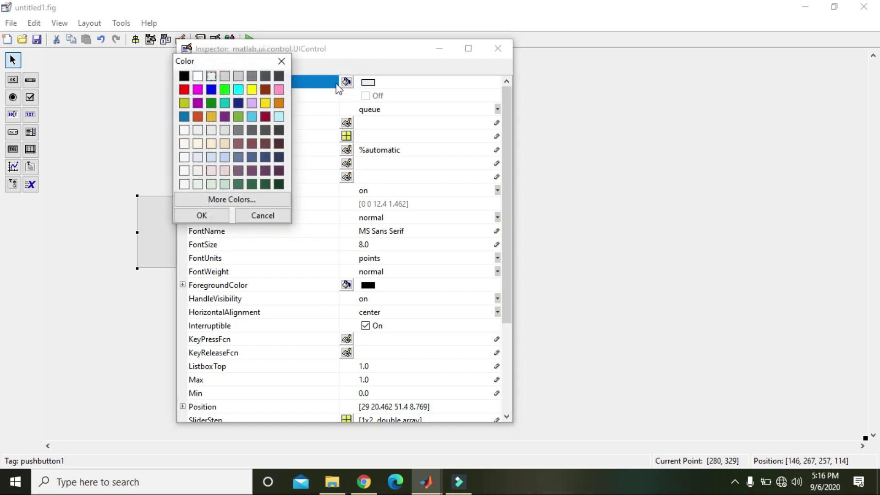
pyautogui.click(184, 90)
pyautogui.click(209, 216)
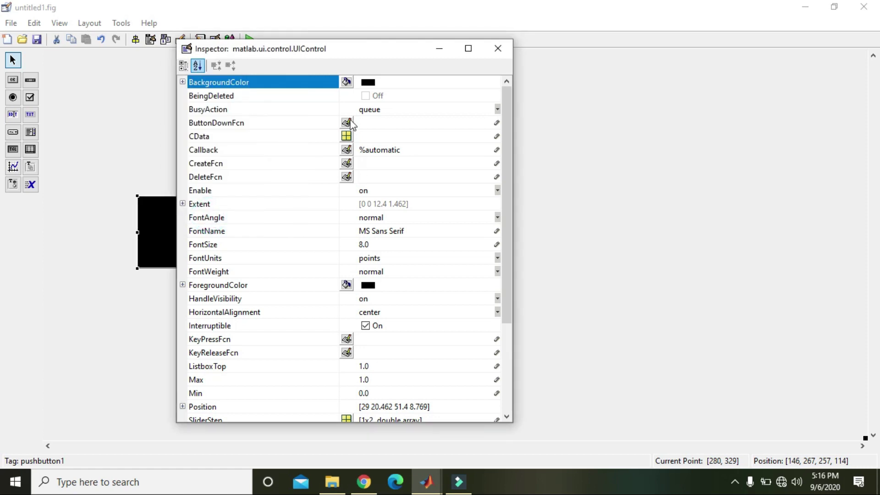
pyautogui.click(346, 288)
pyautogui.click(223, 105)
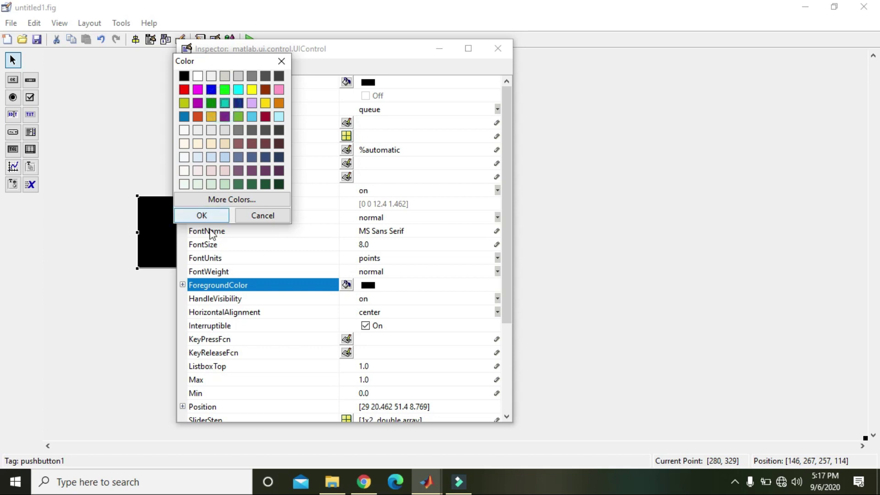
pyautogui.click(209, 218)
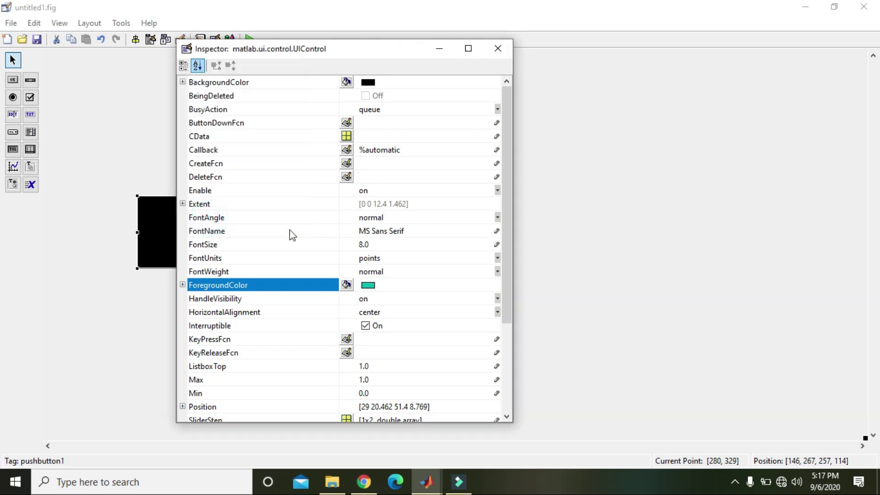
# Set the push button's FontSize to 16
pyautogui.click(372, 244)
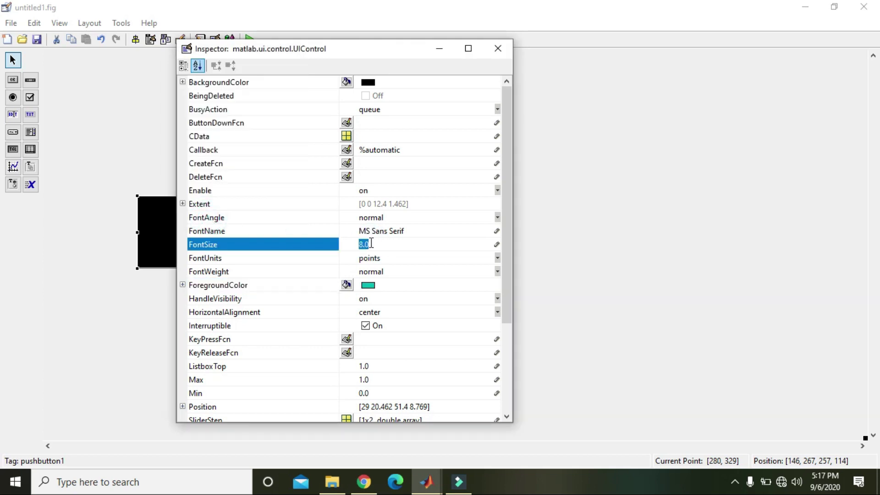
pyautogui.write('16')
pyautogui.press('Return')
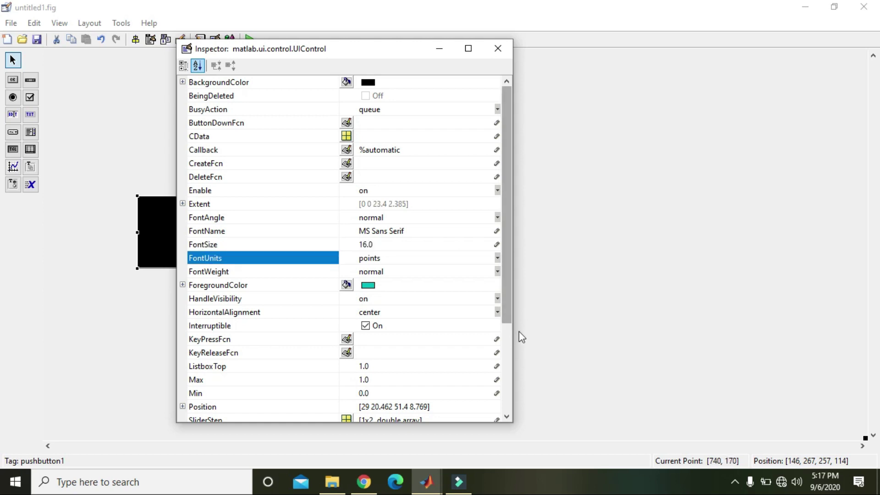
pyautogui.click(505, 344)
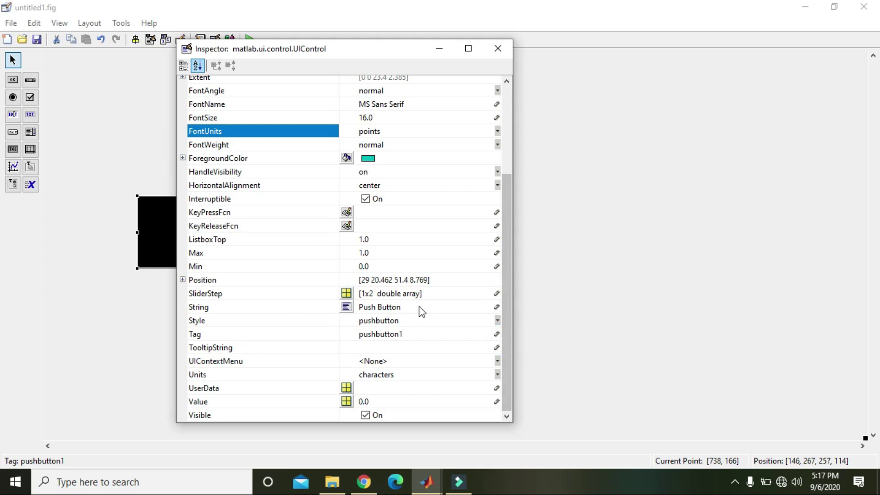
pyautogui.click(408, 335)
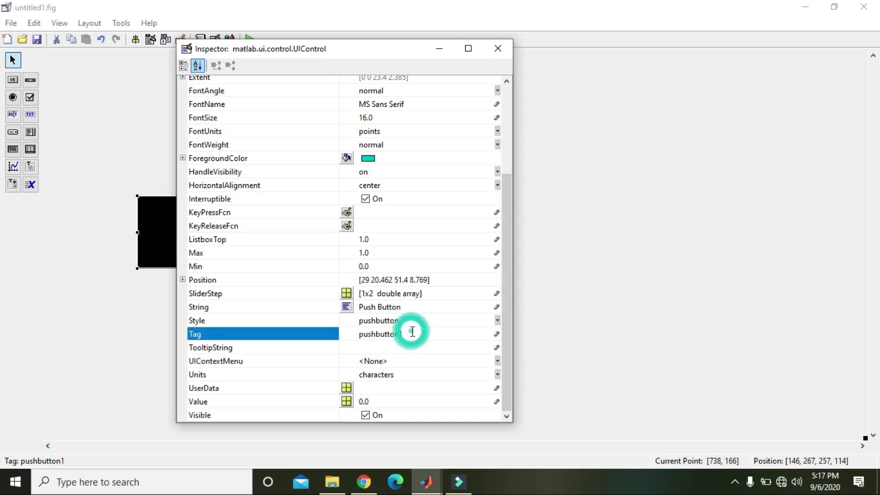
# Close the Property Inspector and move the push button toward the figure centre
pyautogui.click(497, 48)
pyautogui.moveTo(229, 241); pyautogui.dragTo(466, 269)
pyautogui.click(388, 274)
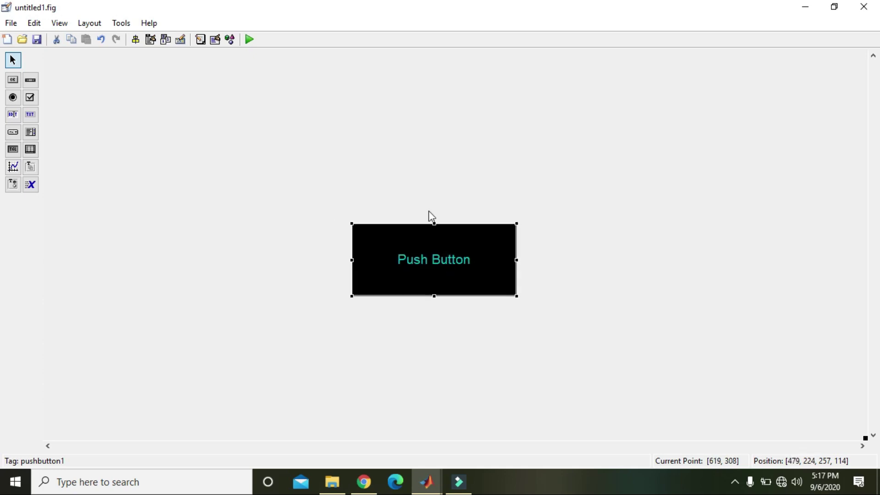
# Draw a wide static text box spanning the top of the figure
pyautogui.click(417, 180)
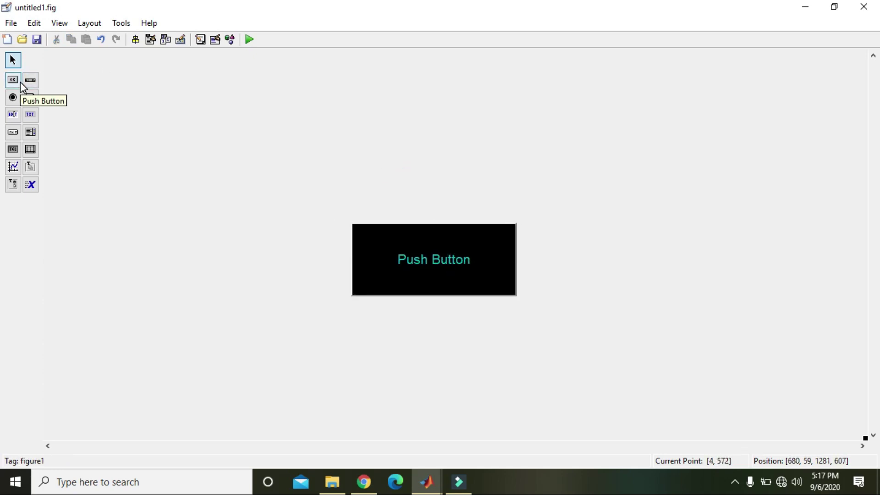
pyautogui.click(30, 114)
pyautogui.moveTo(46, 55); pyautogui.dragTo(863, 106)
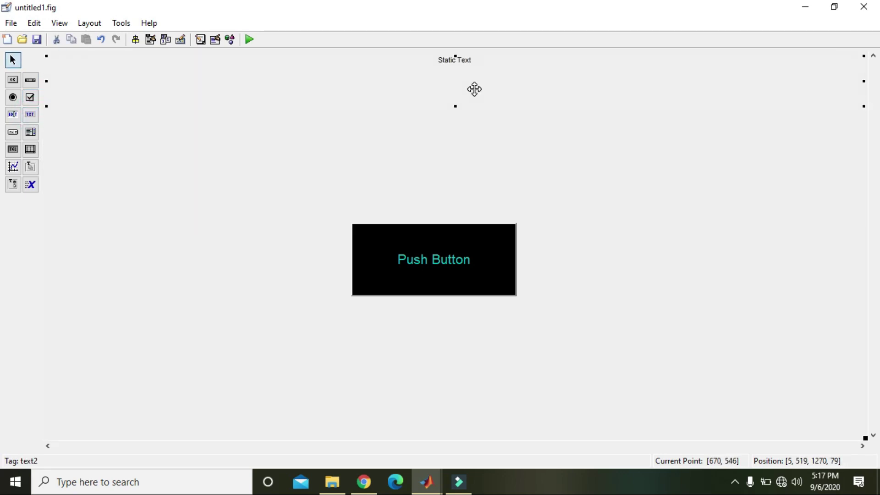
# Change the static text's label to 'How to use Push Button in GUI'
pyautogui.doubleClick(437, 61)
pyautogui.click(505, 339)
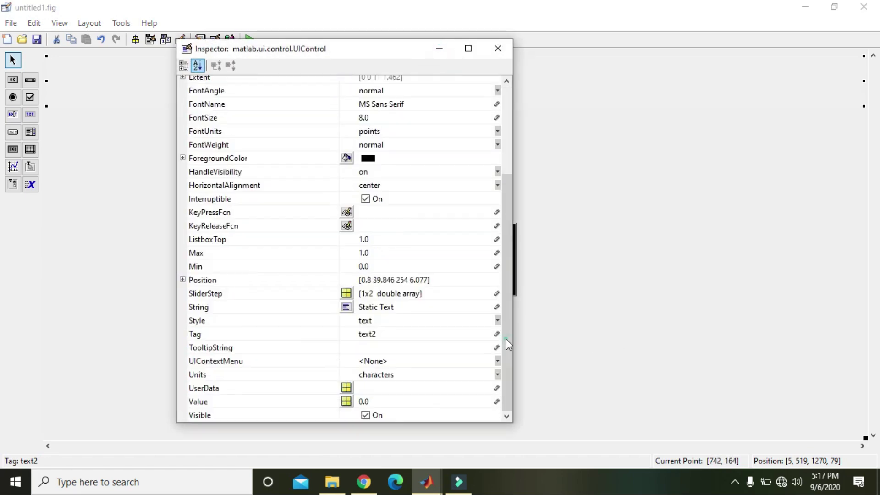
pyautogui.doubleClick(409, 310)
pyautogui.press('BackSpace')
pyautogui.press('BackSpace')
pyautogui.press('BackSpace')
pyautogui.press('BackSpace')
pyautogui.press('BackSpace')
pyautogui.press('BackSpace')
pyautogui.press('BackSpace')
pyautogui.press('BackSpace')
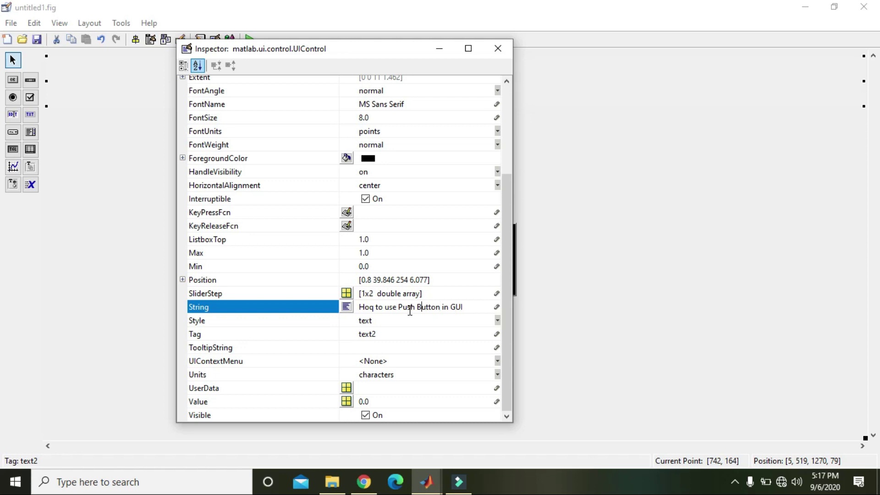
pyautogui.press('BackSpace')
pyautogui.write('w')
pyautogui.click(411, 316)
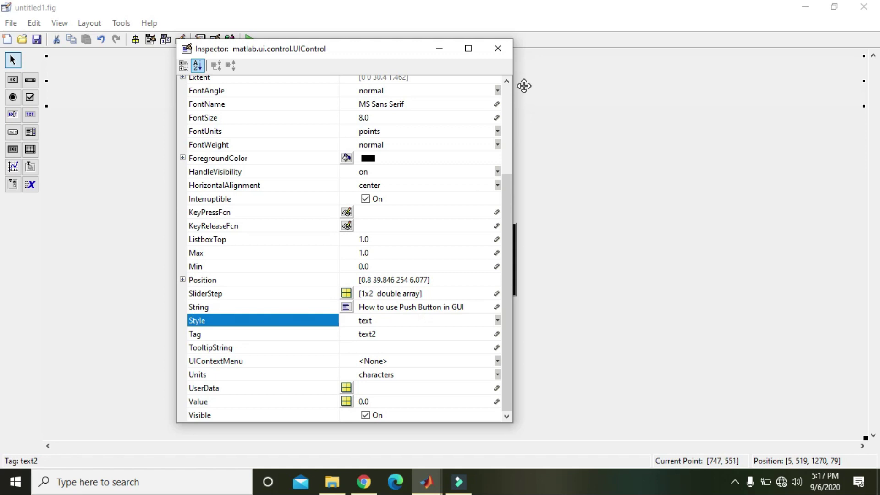
# Make the heading 30-point bold, keeping font units as points
pyautogui.click(398, 116)
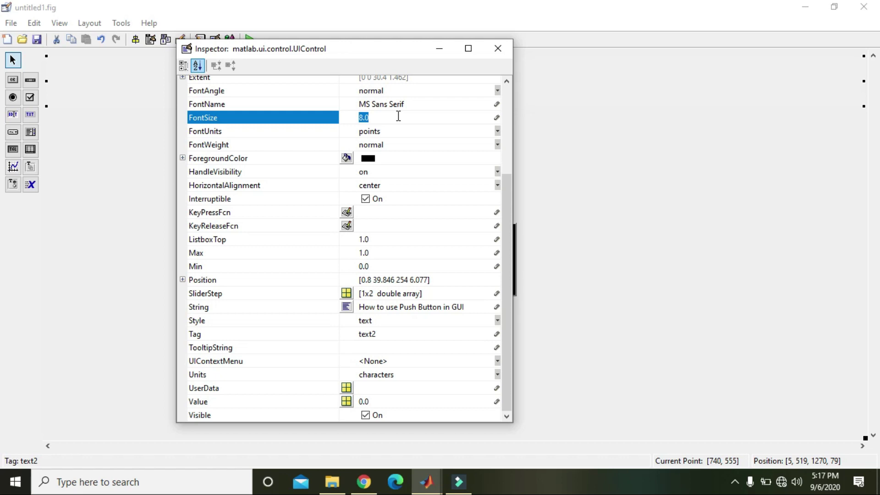
pyautogui.write('30')
pyautogui.click(397, 134)
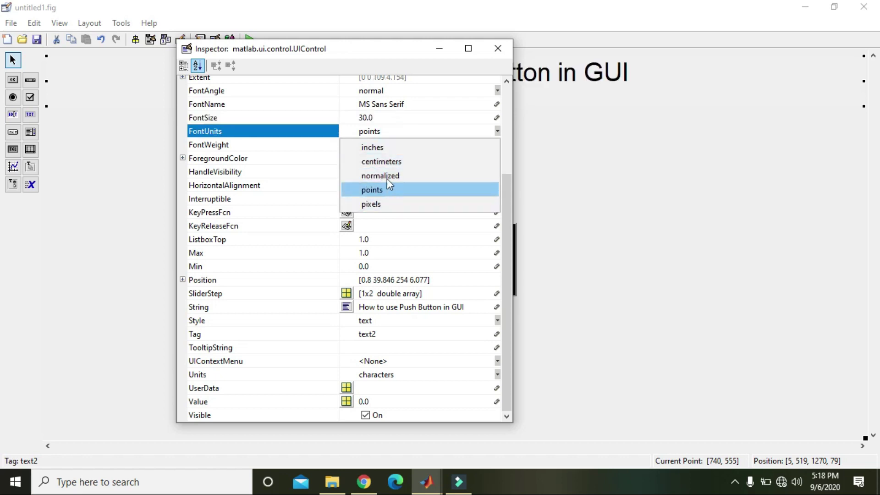
pyautogui.click(379, 129)
pyautogui.click(319, 130)
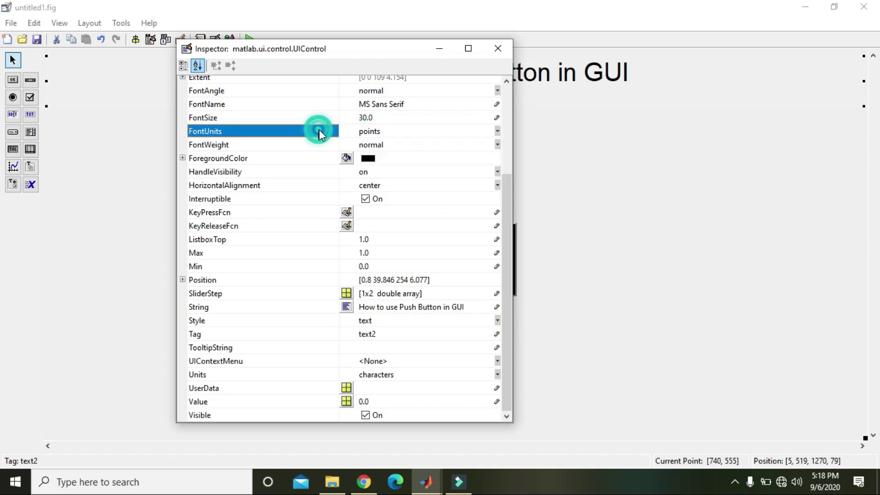
pyautogui.click(367, 146)
pyautogui.click(381, 172)
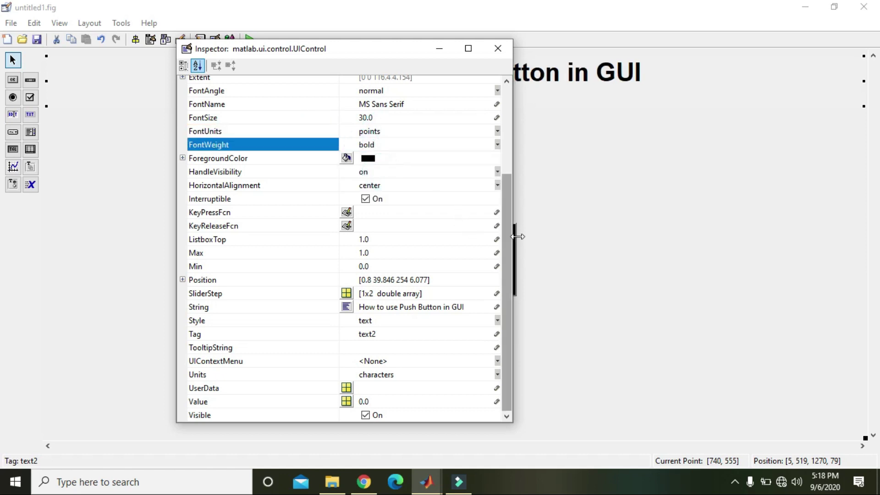
# Set the heading's ForegroundColor to cyan and close the Property Inspector
pyautogui.rightClick(348, 162)
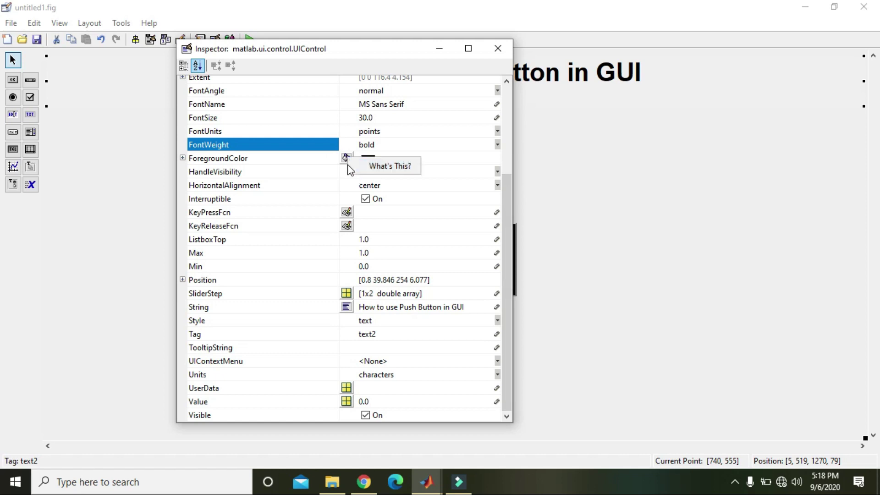
pyautogui.click(346, 159)
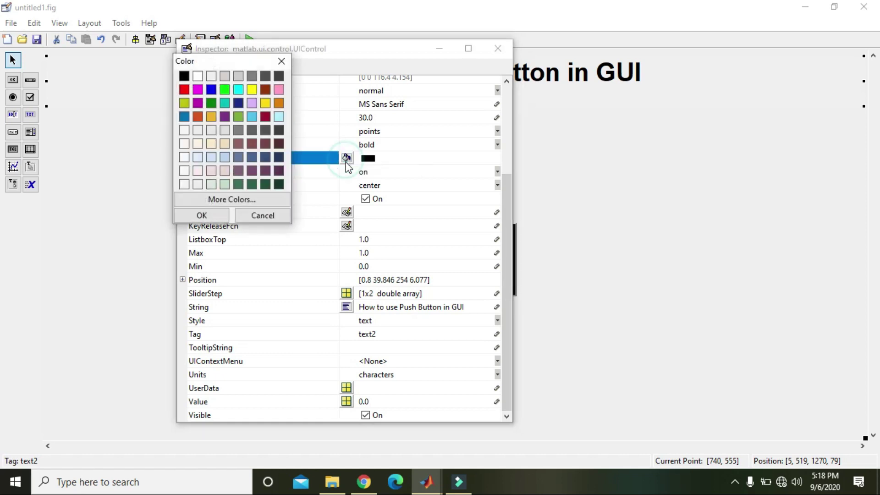
pyautogui.click(225, 103)
pyautogui.click(201, 215)
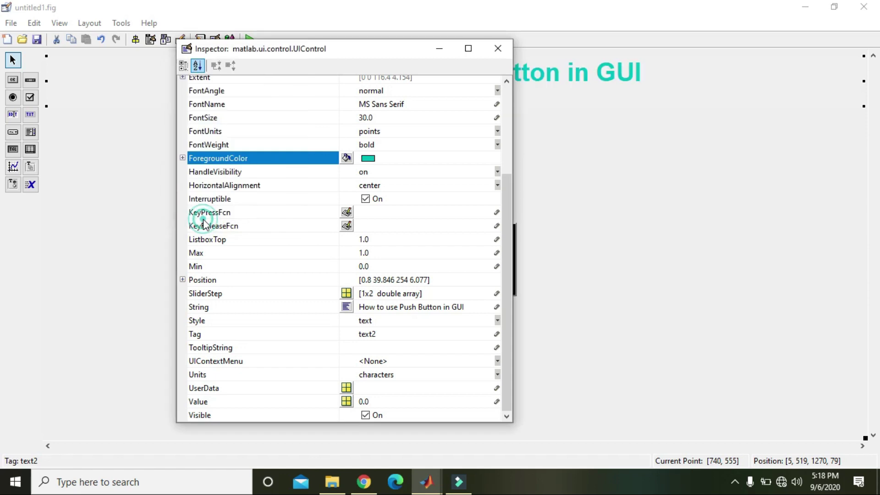
pyautogui.click(436, 90)
pyautogui.click(497, 48)
pyautogui.click(475, 113)
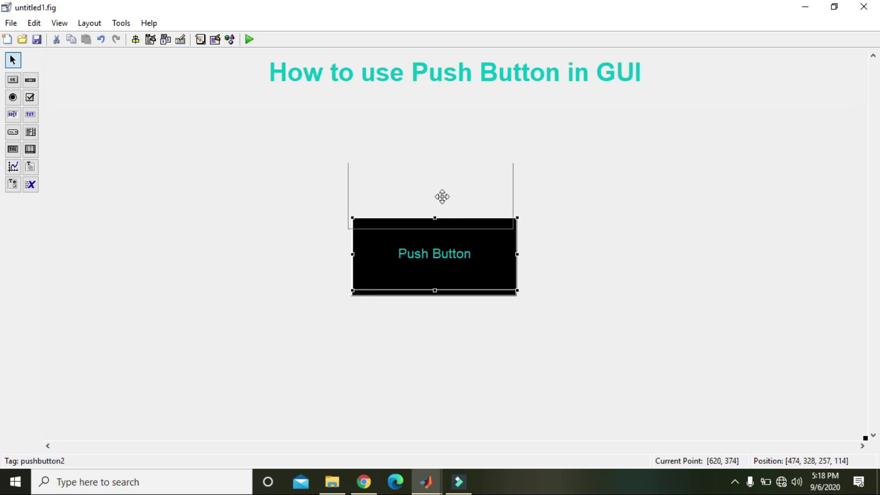
# Delete the duplicated push buttons and centre the remaining one beneath the heading
pyautogui.moveTo(449, 271); pyautogui.dragTo(396, 306)
pyautogui.moveTo(481, 269); pyautogui.dragTo(591, 289)
pyautogui.click(557, 268)
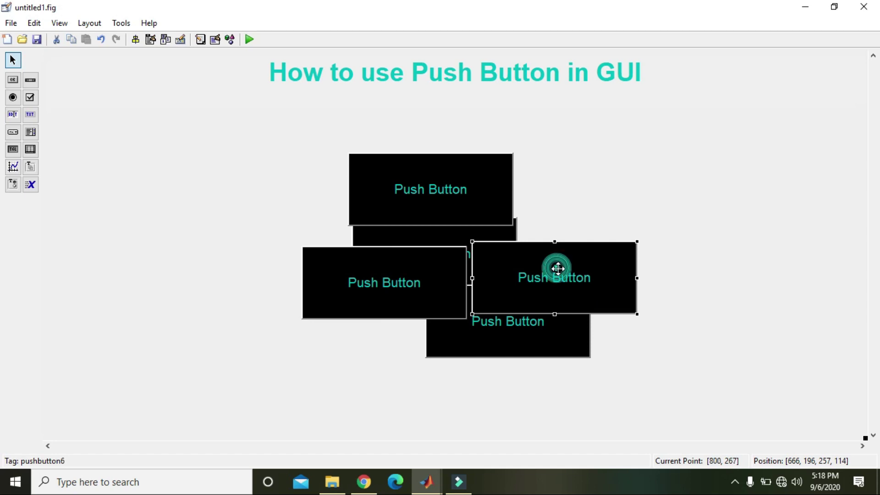
pyautogui.press('Delete')
pyautogui.click(503, 266)
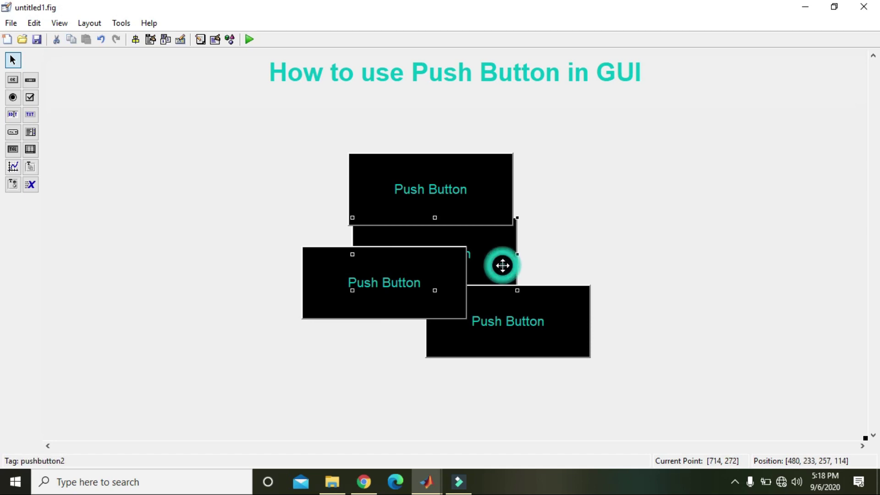
pyautogui.click(502, 266)
pyautogui.press('Delete')
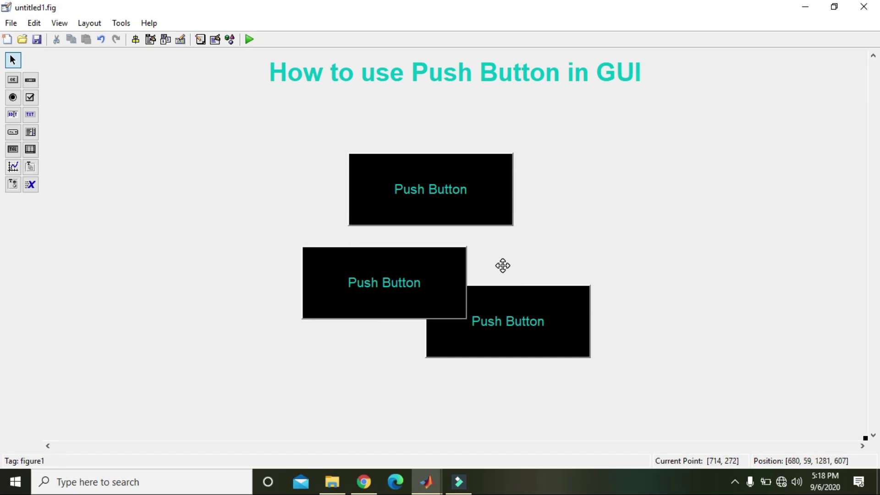
pyautogui.click(434, 269)
pyautogui.press('Delete')
pyautogui.click(491, 314)
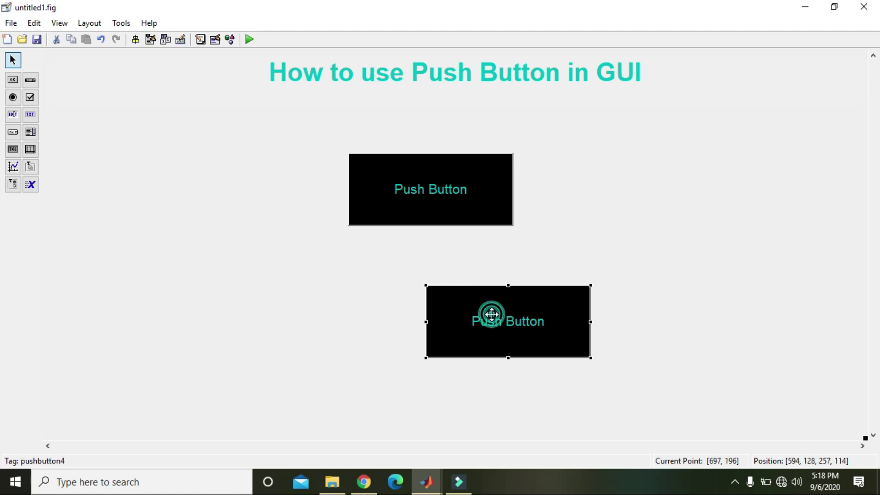
pyautogui.press('Delete')
pyautogui.moveTo(425, 171); pyautogui.dragTo(426, 229)
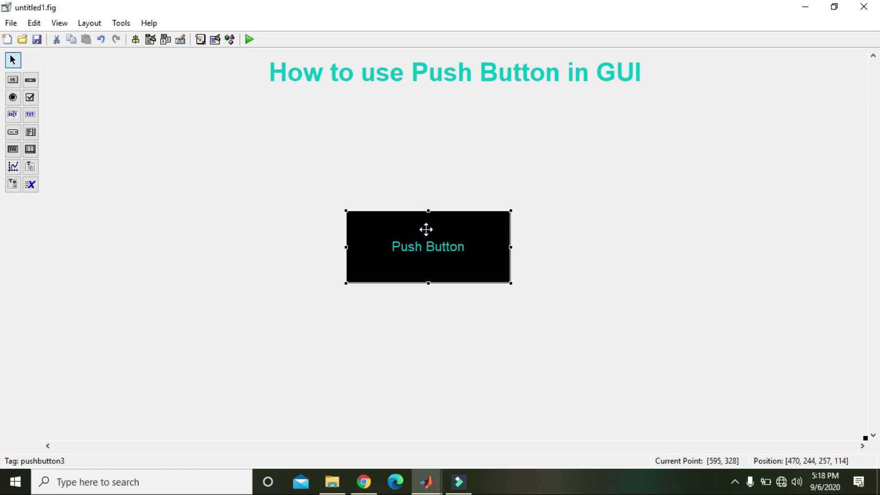
# Open the push button's Callback via View Callbacks, saving the GUI as push_button
pyautogui.rightClick(426, 229)
pyautogui.moveTo(535, 385)
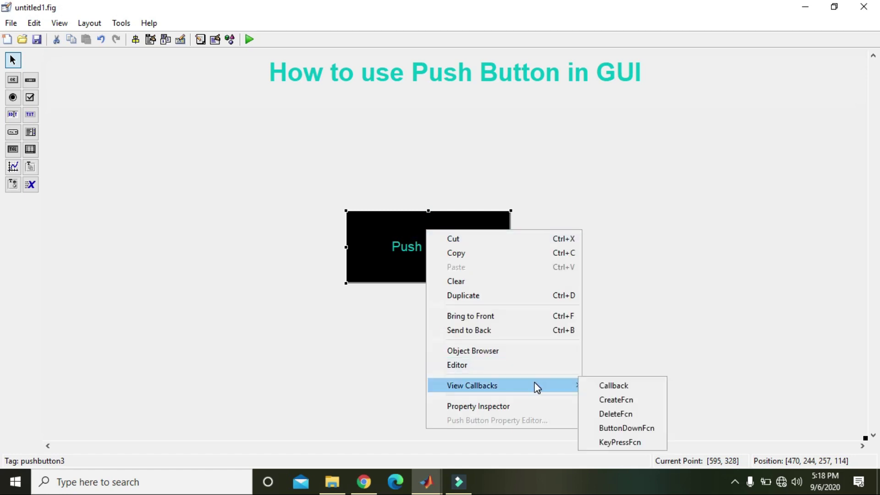
pyautogui.click(599, 387)
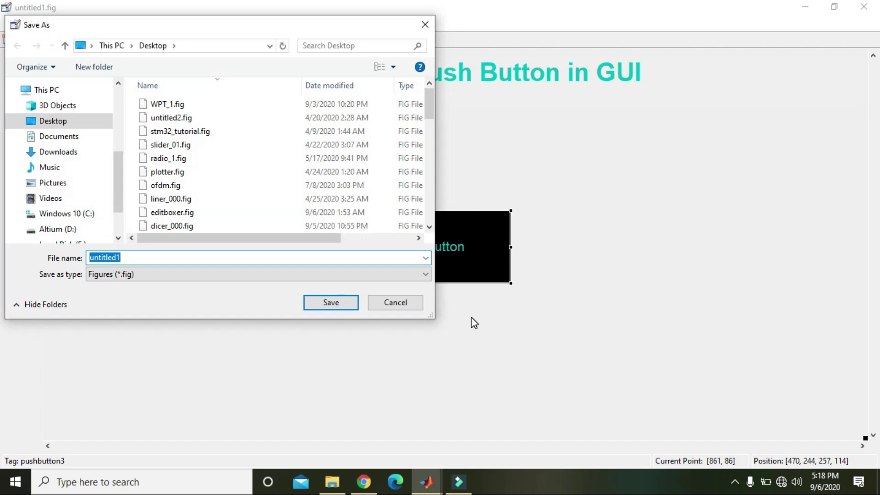
pyautogui.write('push_button')
pyautogui.click(331, 303)
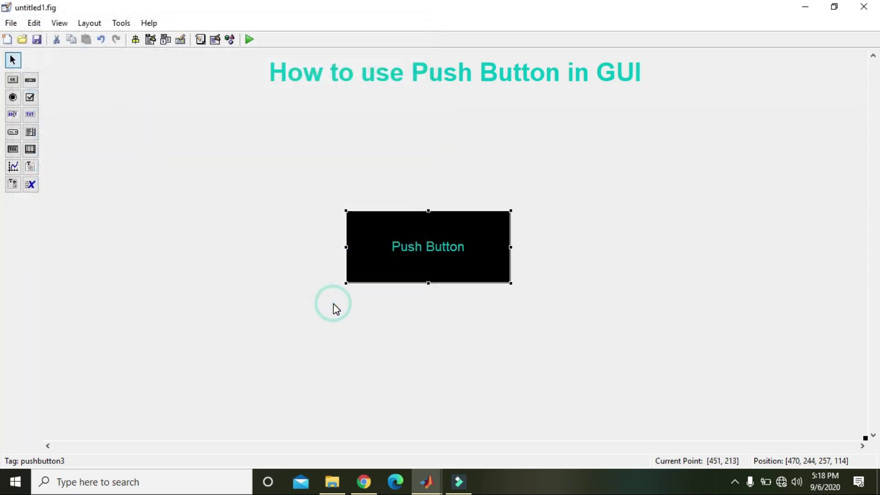
pyautogui.click(375, 291)
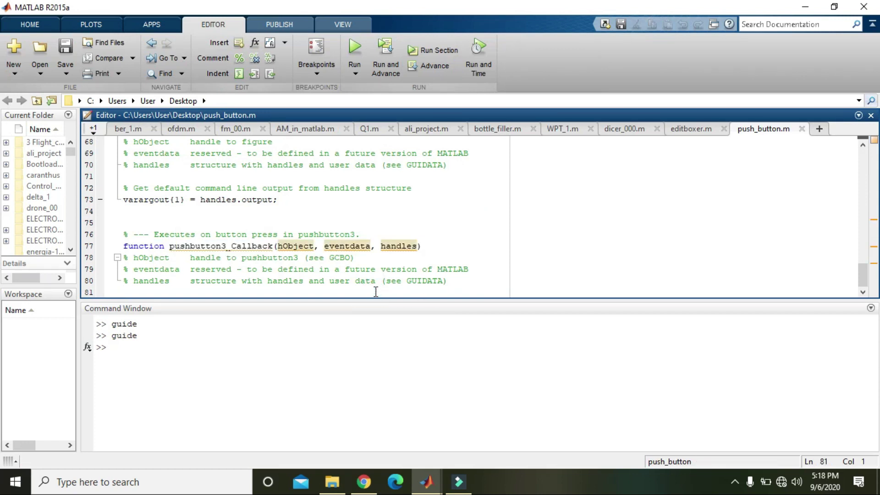
# Add msgbox('Push Button Pressed') on line 81 of pushbutton3_Callback and run the GUI
pyautogui.doubleClick(170, 248)
pyautogui.click(233, 291)
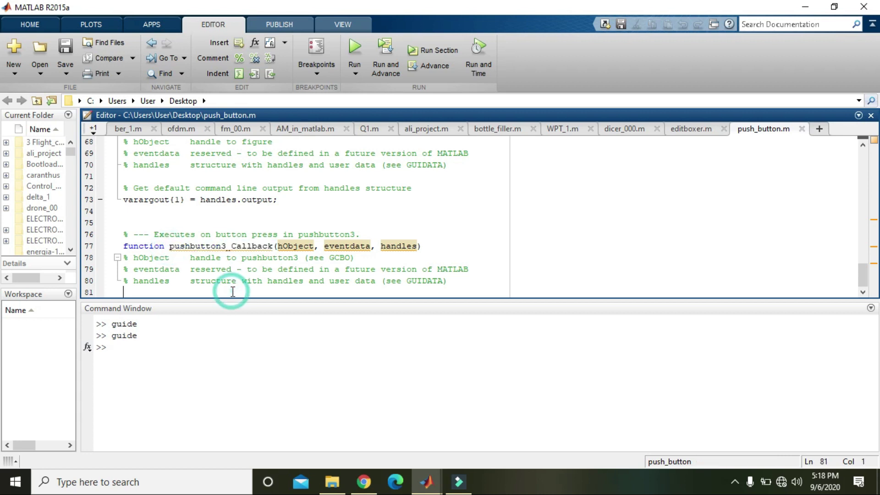
pyautogui.write('m')
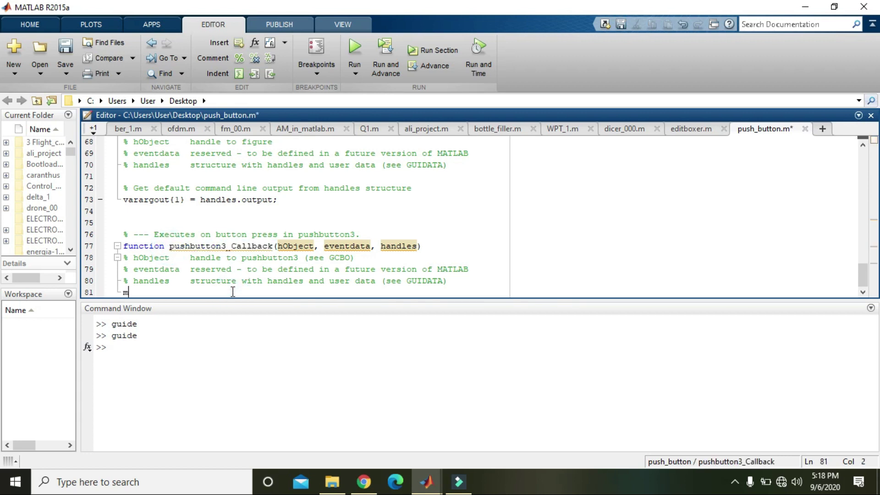
pyautogui.write('sgbox')
pyautogui.write("(''")
pyautogui.write('Push Butto')
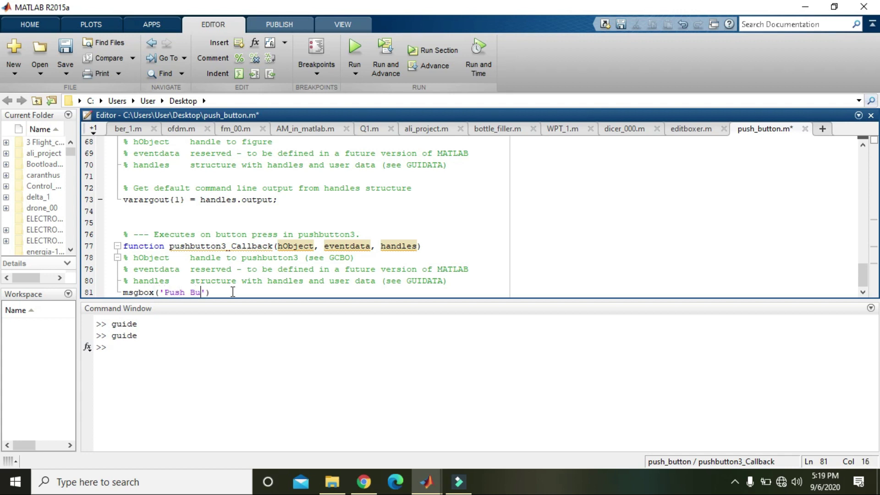
pyautogui.write('n Pressed')
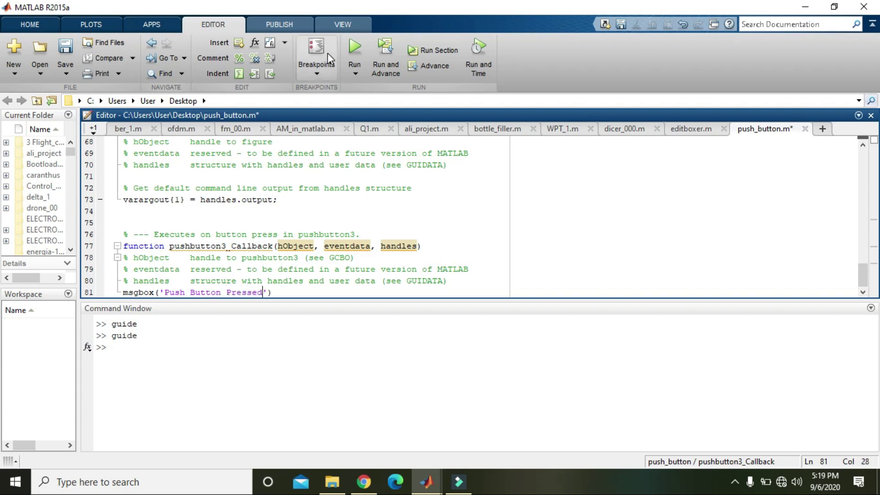
pyautogui.click(157, 292)
pyautogui.hotkey('shift', 'Left')
pyautogui.hotkey('shift', 'Left')
pyautogui.hotkey('shift', 'Left')
pyautogui.hotkey('shift', 'Left')
pyautogui.hotkey('shift', 'Left')
pyautogui.hotkey('shift', 'Left')
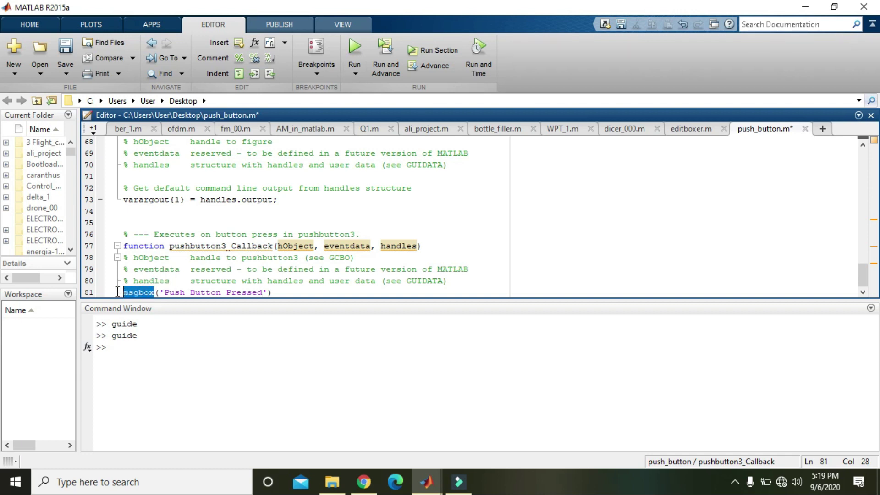
pyautogui.moveTo(159, 295); pyautogui.dragTo(268, 295)
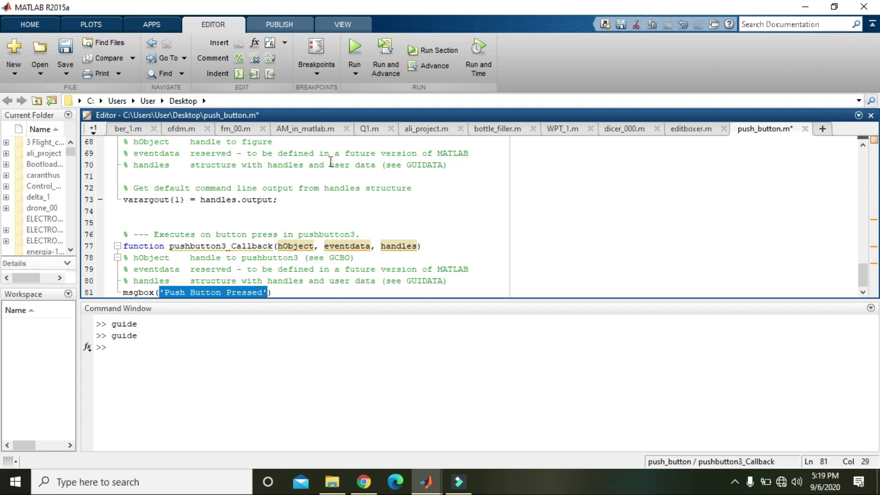
pyautogui.click(353, 48)
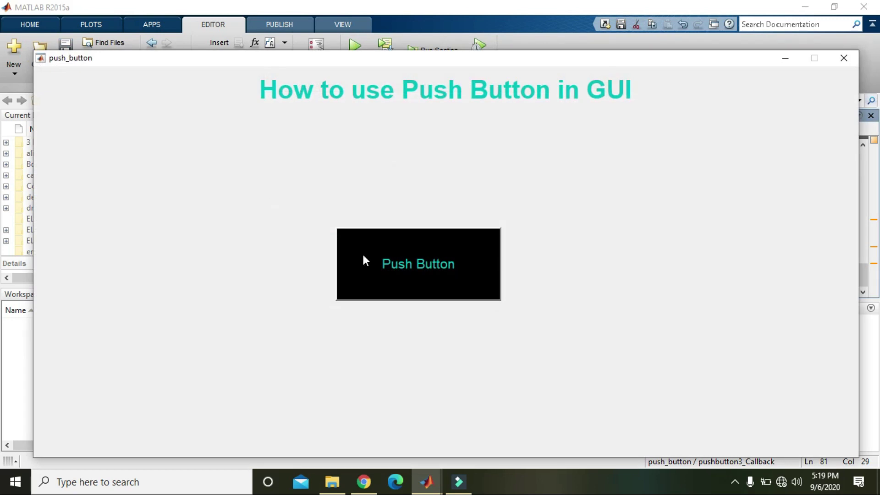
# Press the GUI's Push Button repeatedly, dismissing each 'Push Button Pressed' message box
pyautogui.click(408, 283)
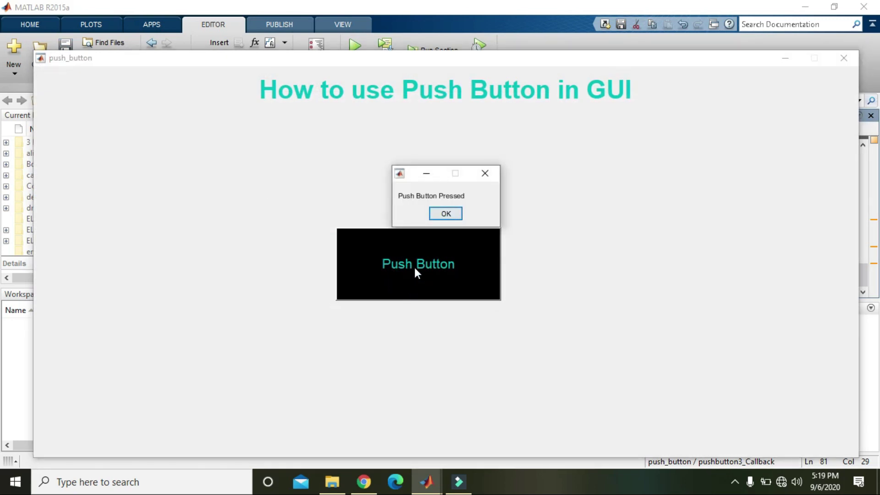
pyautogui.click(450, 215)
pyautogui.click(435, 254)
pyautogui.click(448, 221)
pyautogui.click(408, 280)
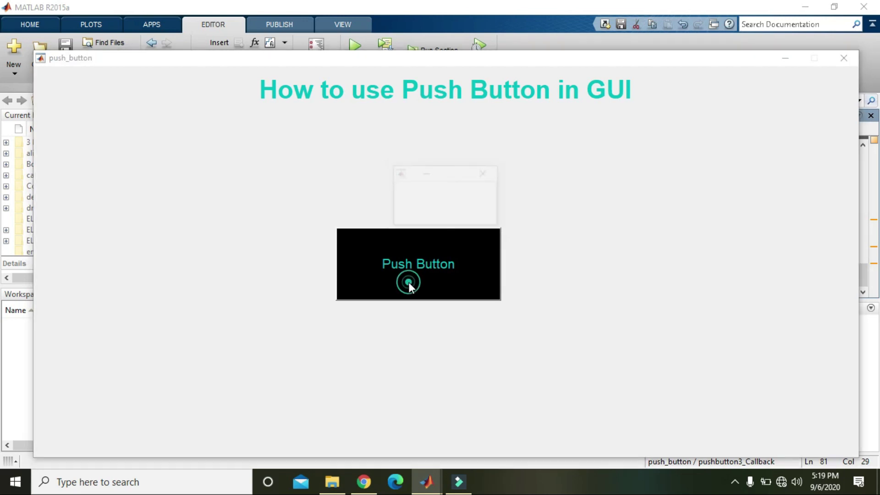
pyautogui.click(444, 213)
pyautogui.click(425, 253)
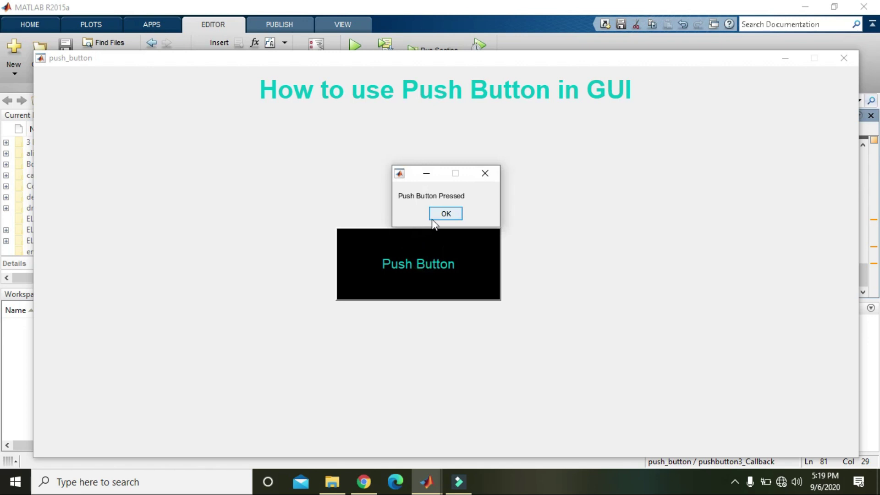
pyautogui.click(436, 218)
pyautogui.click(400, 233)
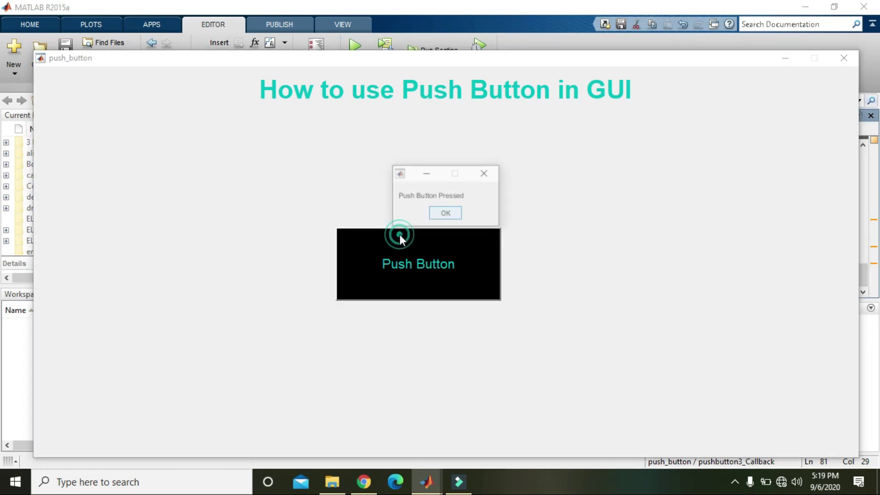